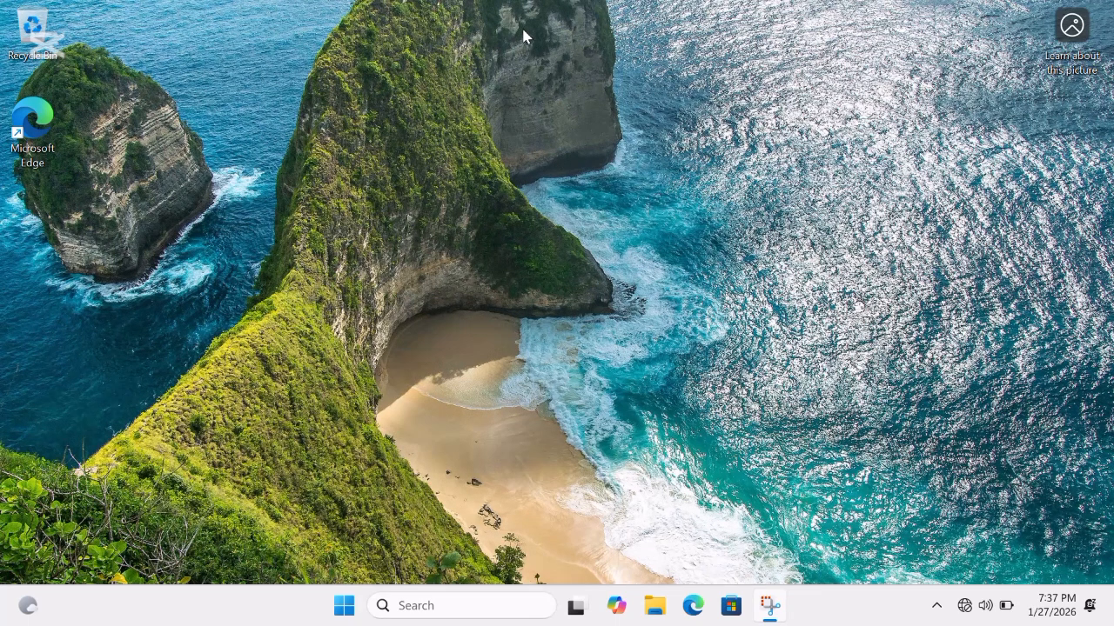
Step: Open System Information, review the system summary down to the memory and virtualisation entries, and close it
key(super)
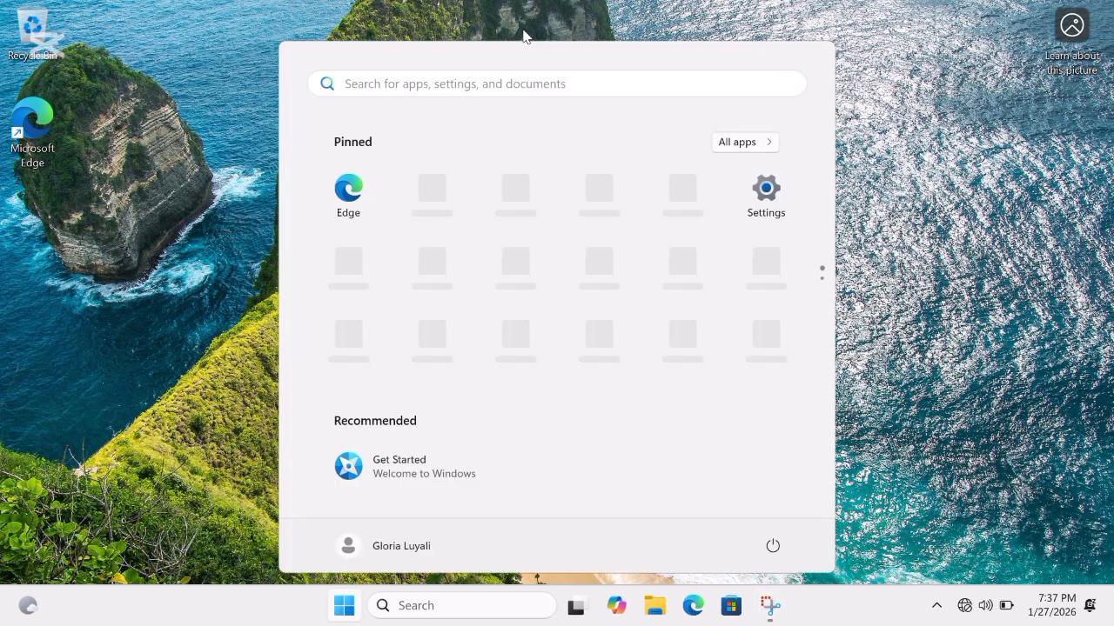
text(syste)
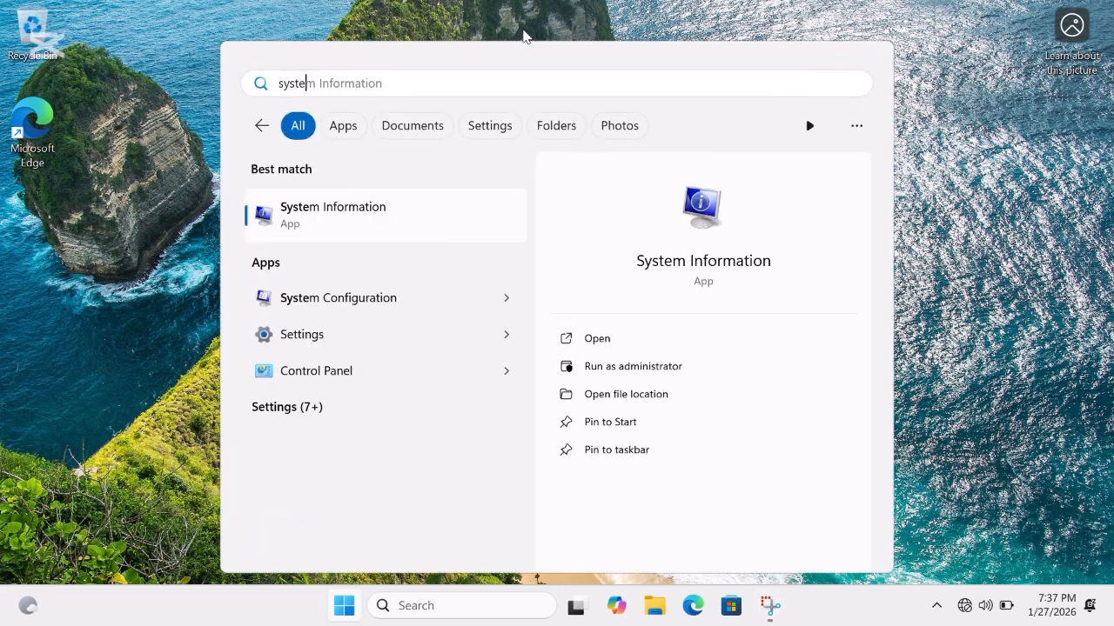
key(Return)
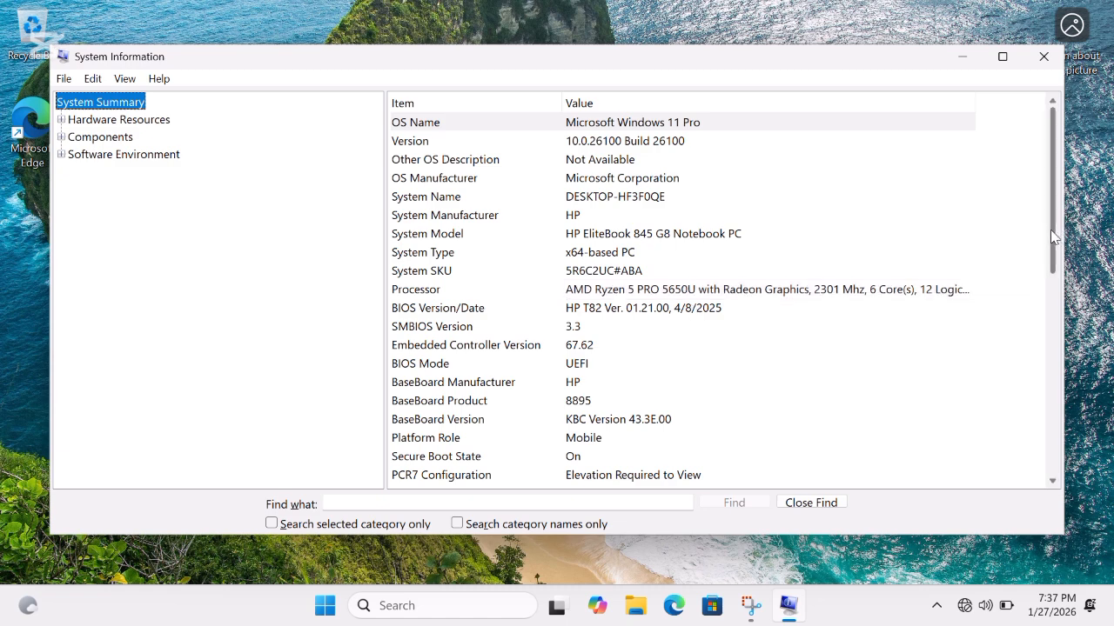
drag(1053, 237, 1080, 377)
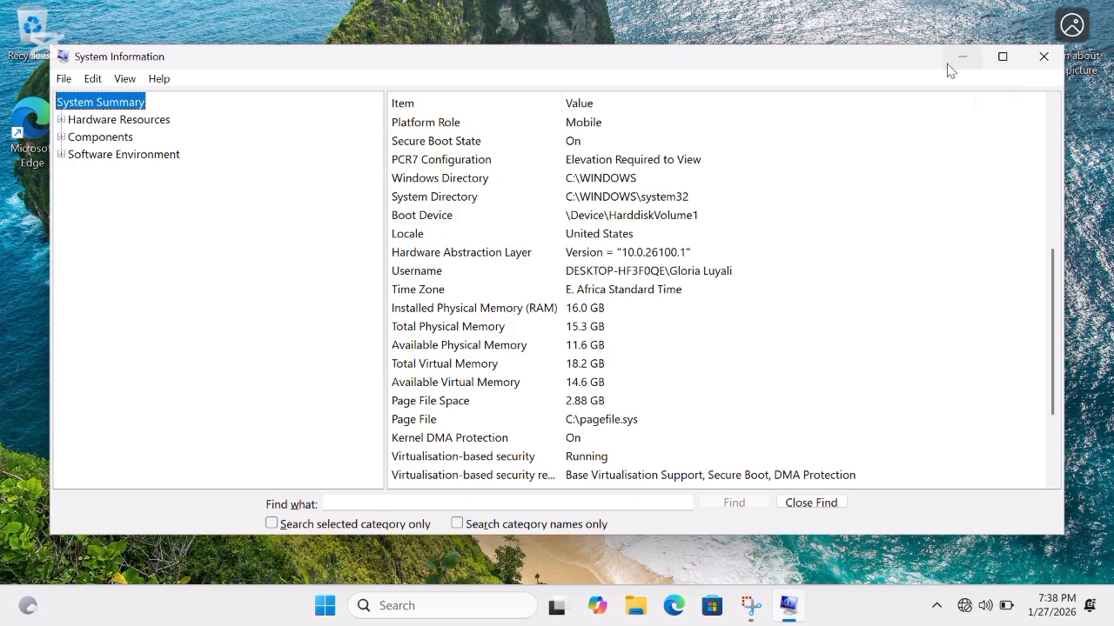
click(1044, 58)
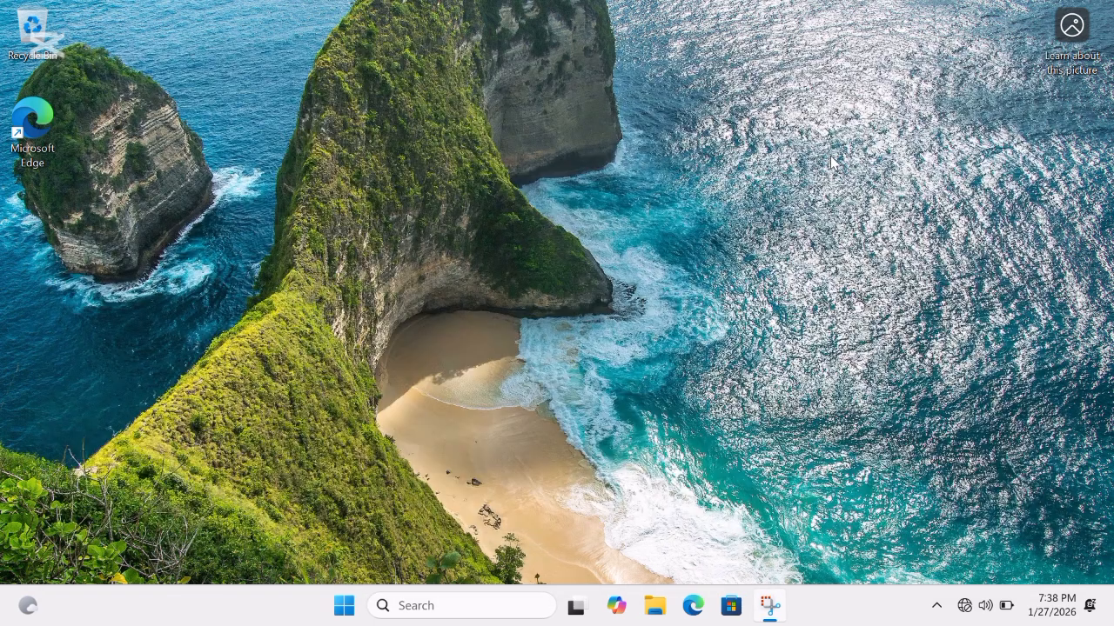
Step: Open Defragment and Optimise Drives, check the media type and status of the listed drives, and close it
key(super)
text(defra)
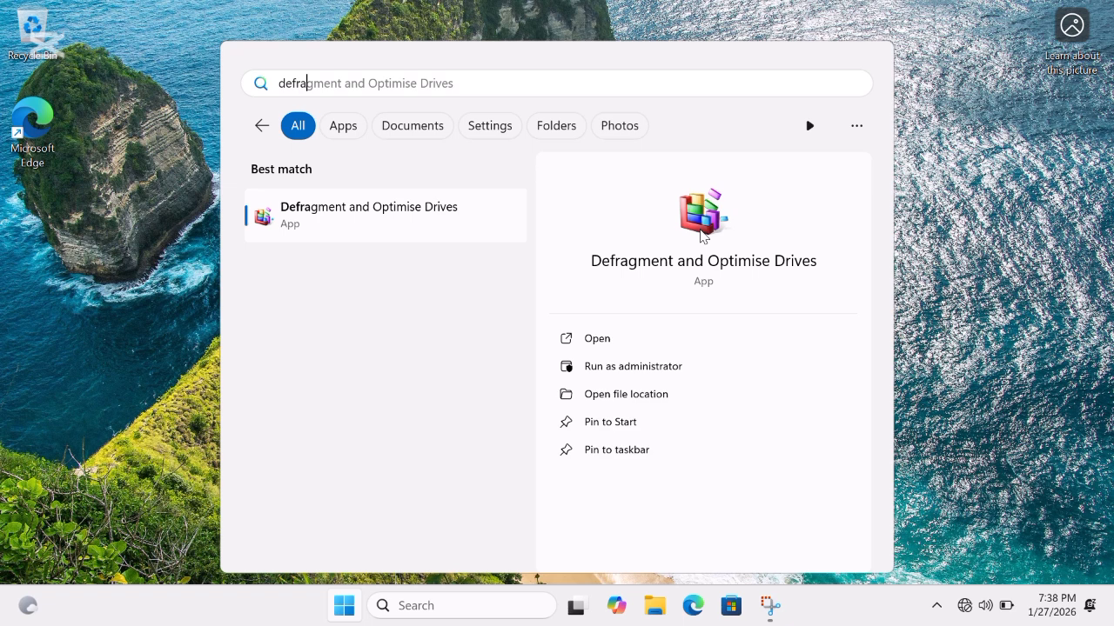
click(369, 224)
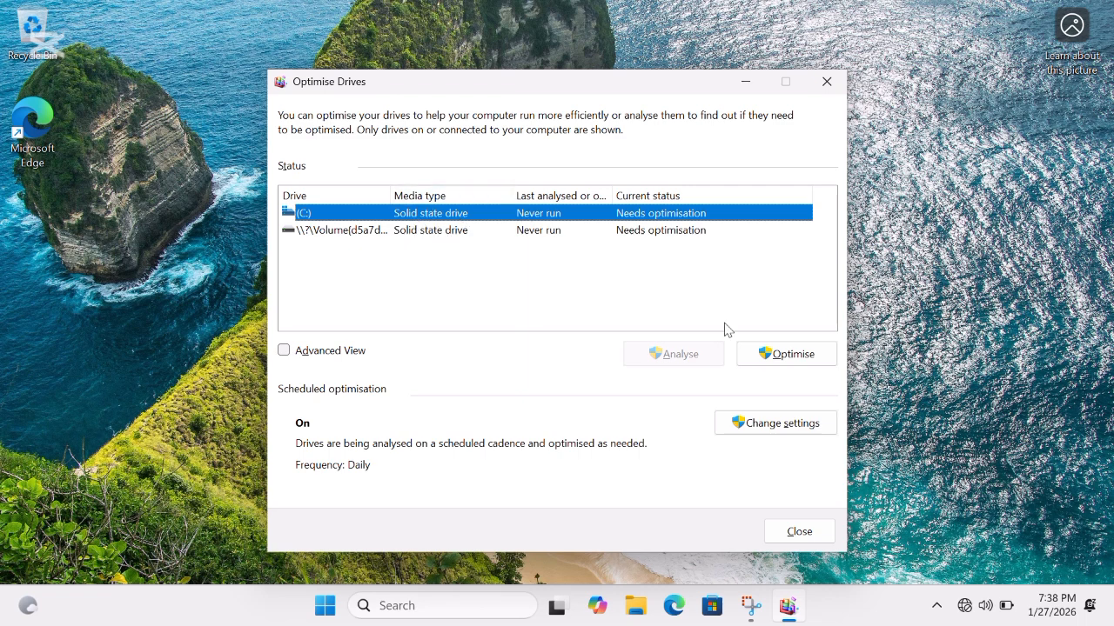
click(794, 539)
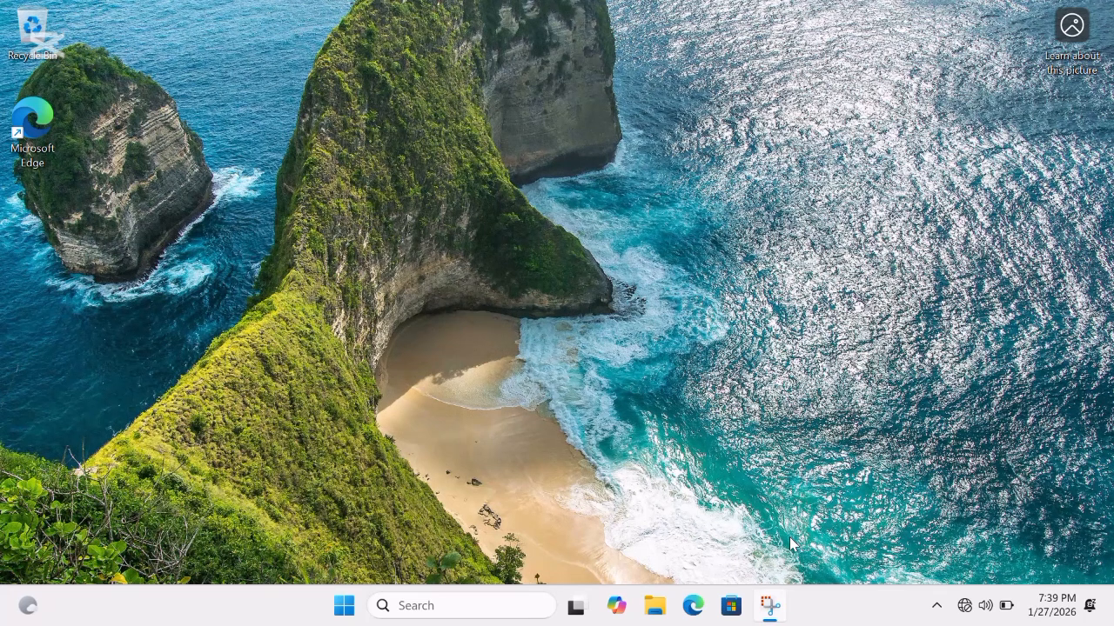
key(super)
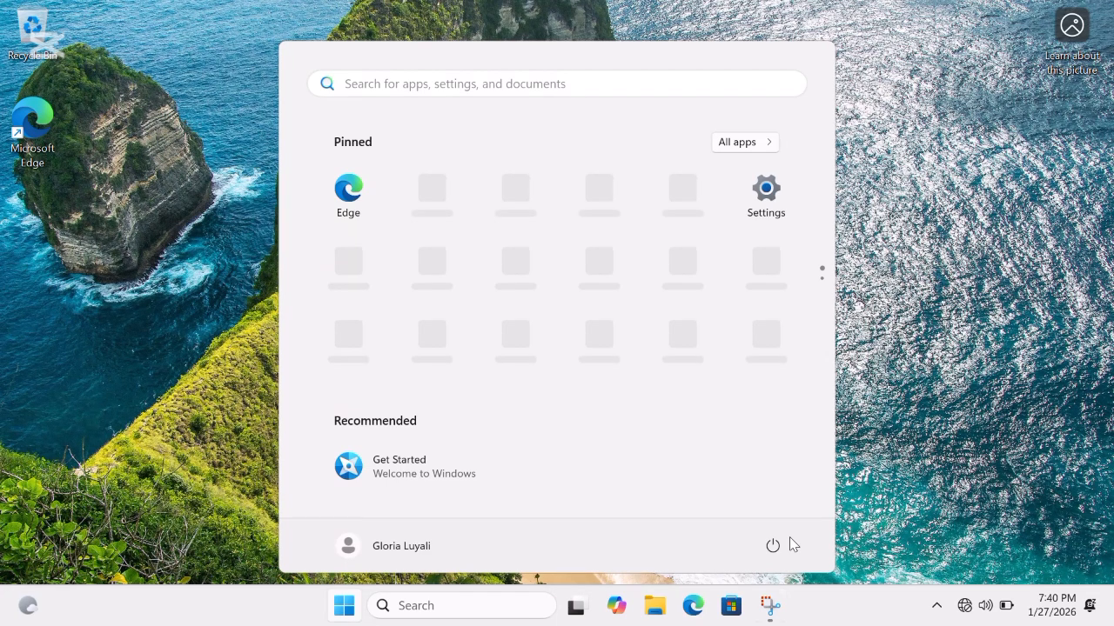
key(super)
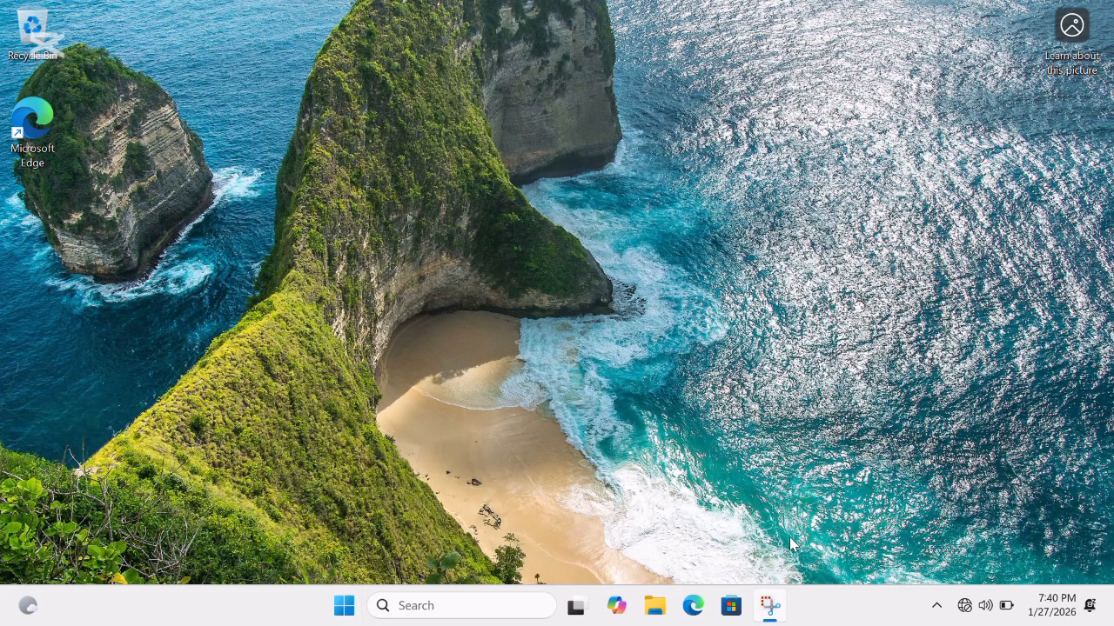
right_click(338, 616)
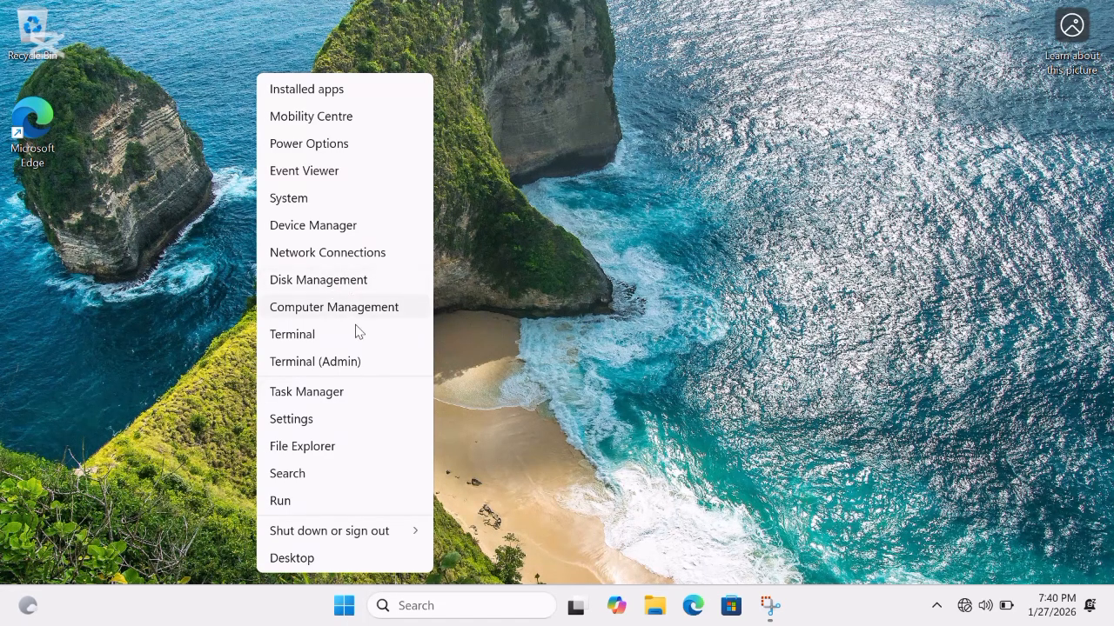
click(343, 608)
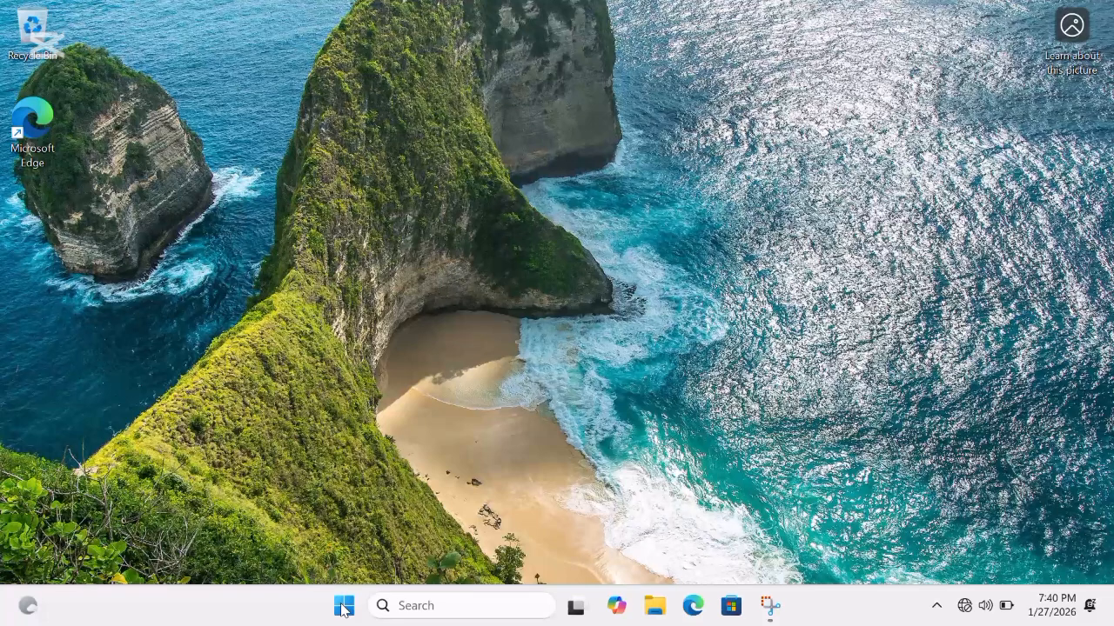
Step: Open Disk Management and bring up the shrink settings for the C: volume
right_click(344, 609)
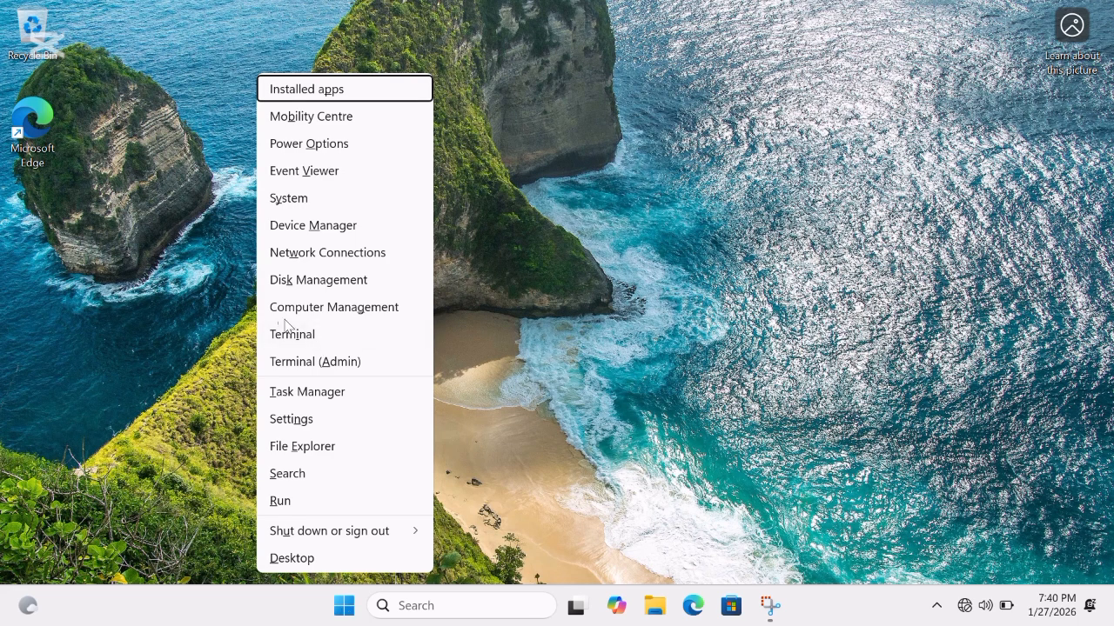
click(345, 280)
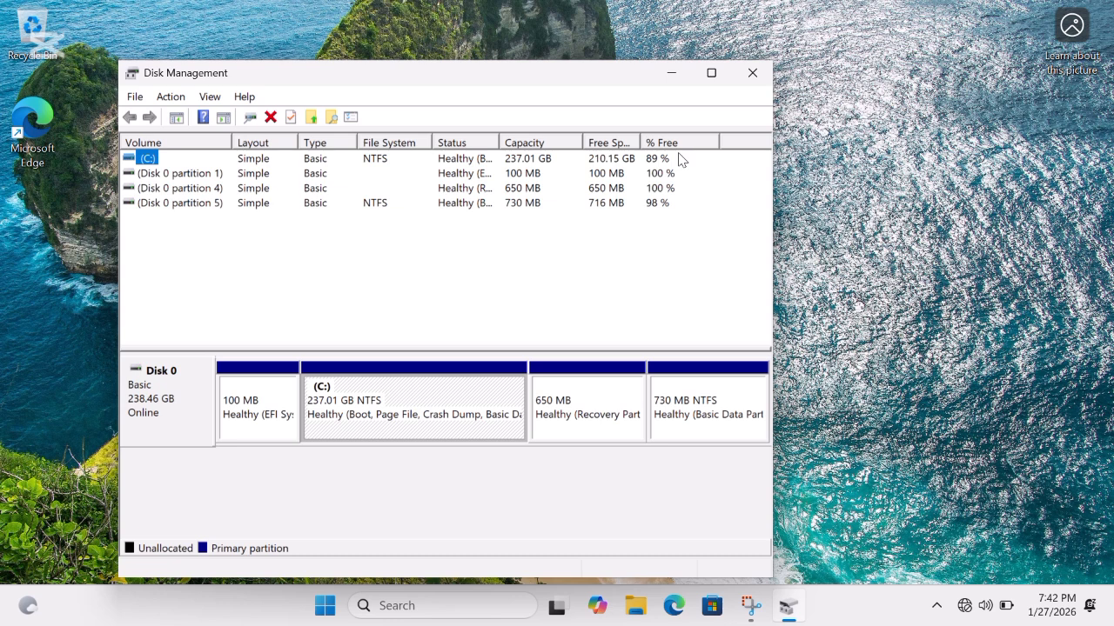
right_click(149, 166)
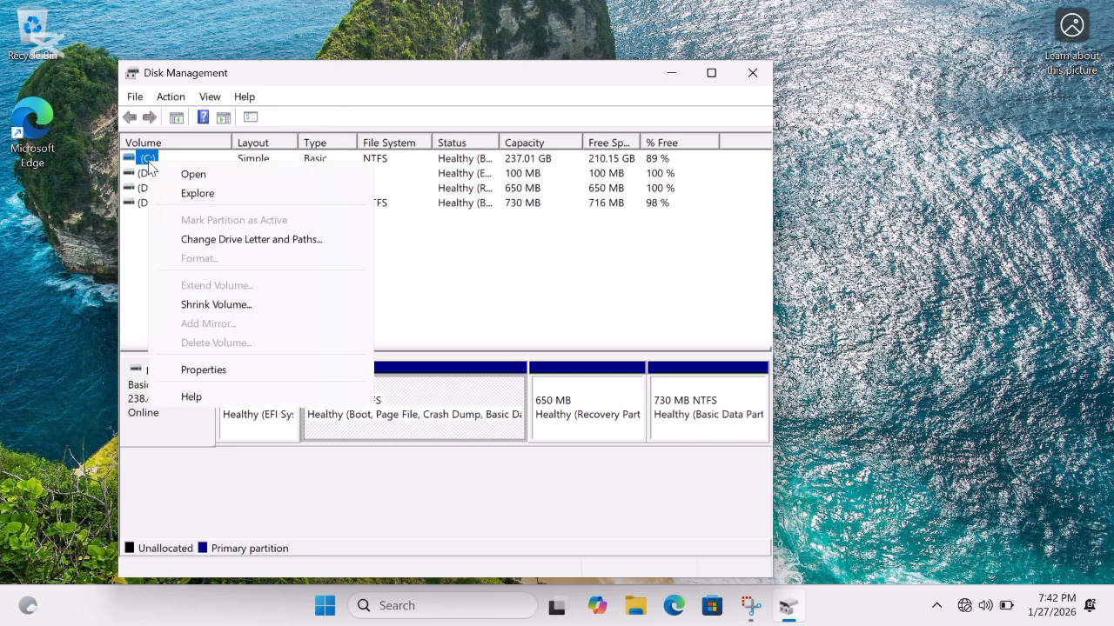
click(216, 305)
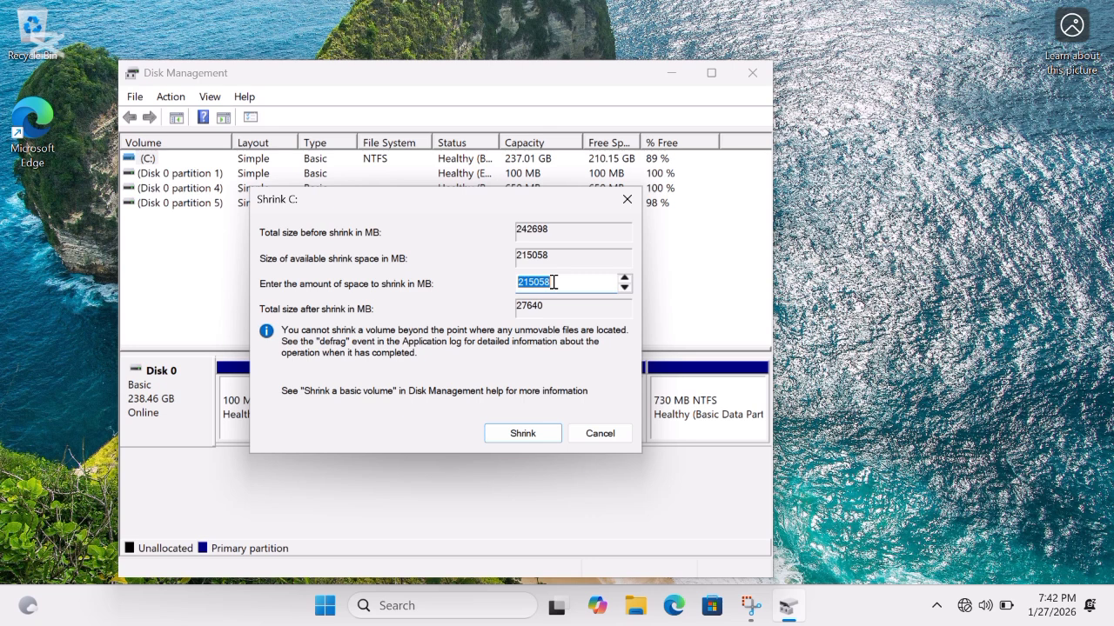
Step: Set the amount of space to shrink to 120000 MB and shrink the C: volume
text(102)
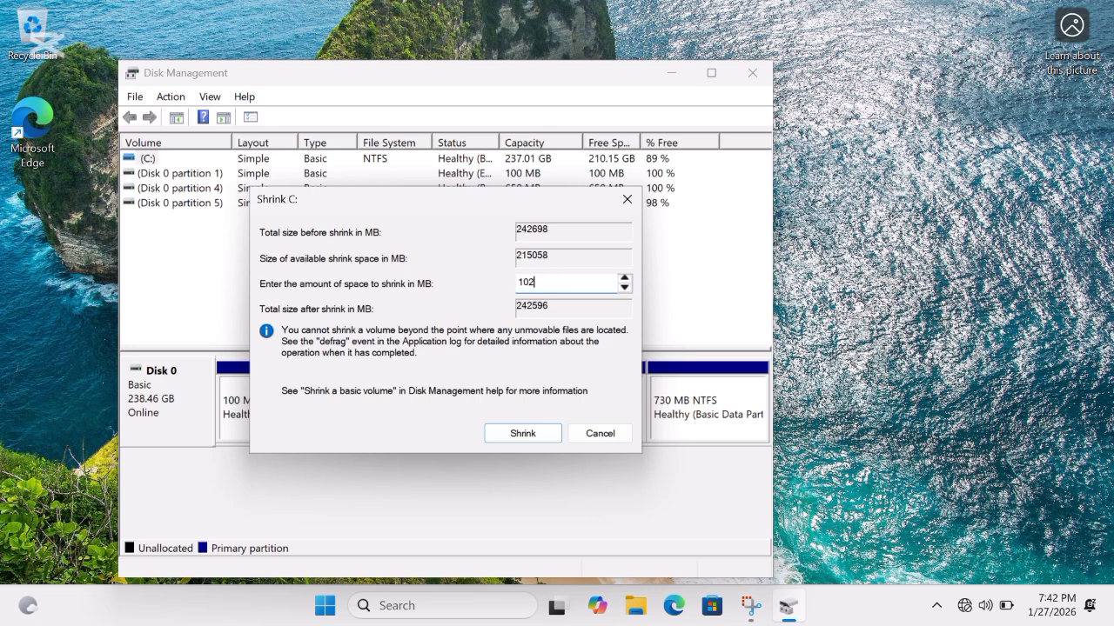
text(4)
key(BackSpace)
key(BackSpace)
text(000000)
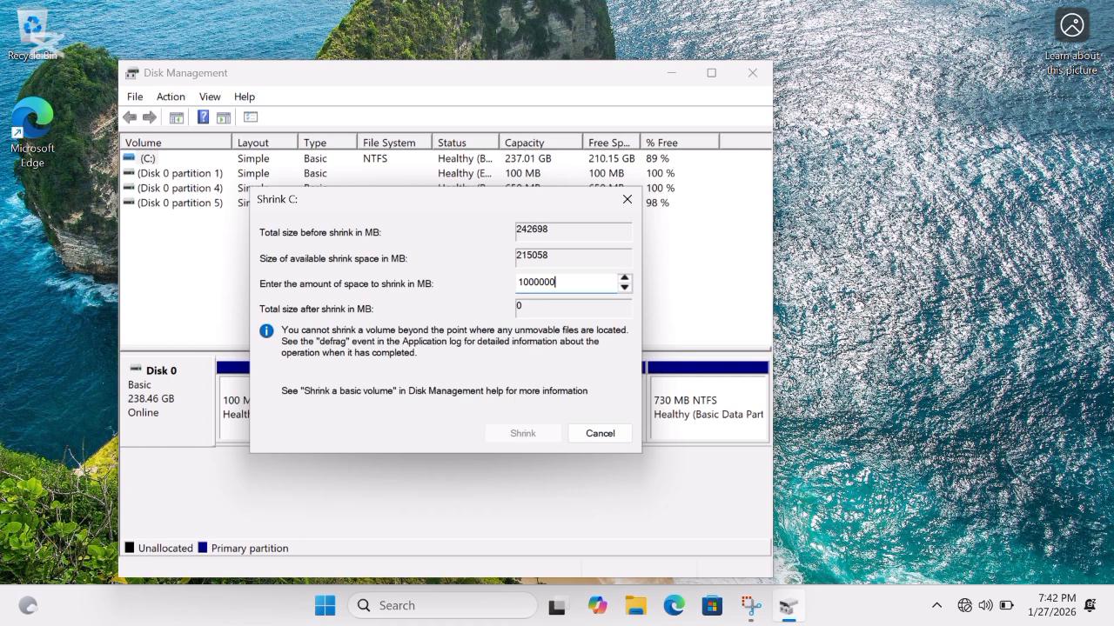
key(BackSpace)
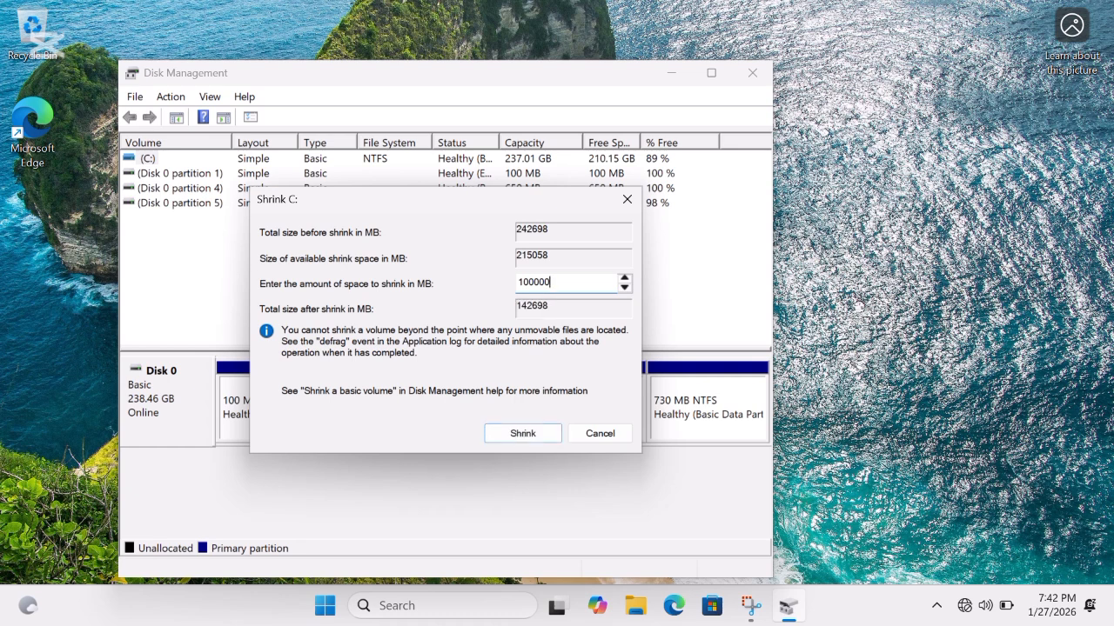
click(539, 282)
key(BackSpace)
key(BackSpace)
text(14)
key(BackSpace)
key(BackSpace)
text(20)
click(523, 433)
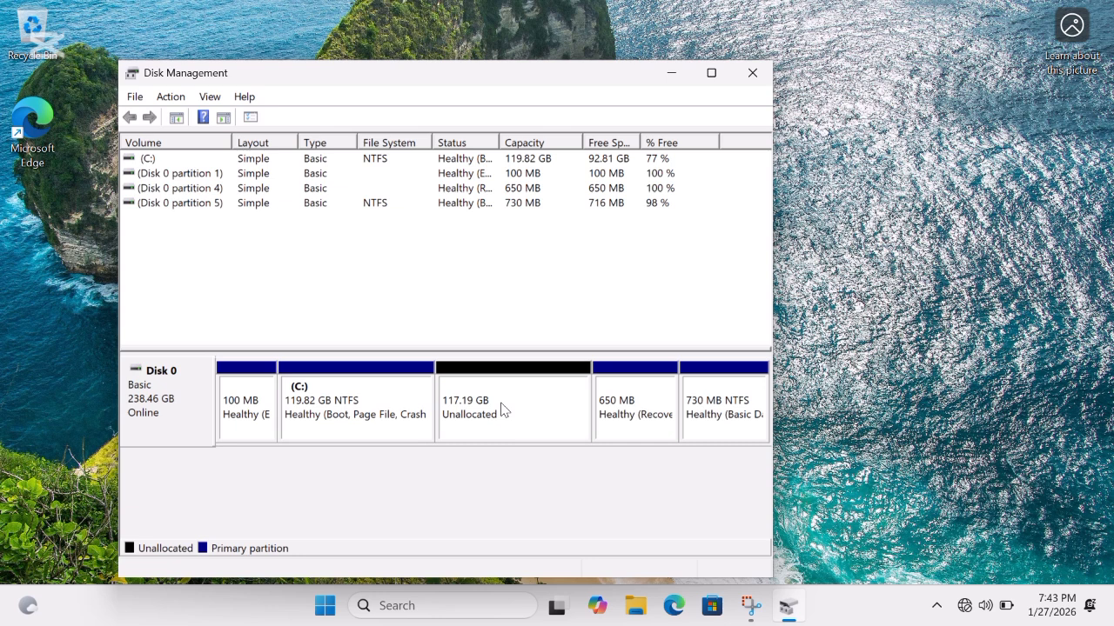
Step: Create a 120000 MB simple volume in the unallocated space with drive letter D, quick-formatted as NTFS with the label New Volume
right_click(502, 409)
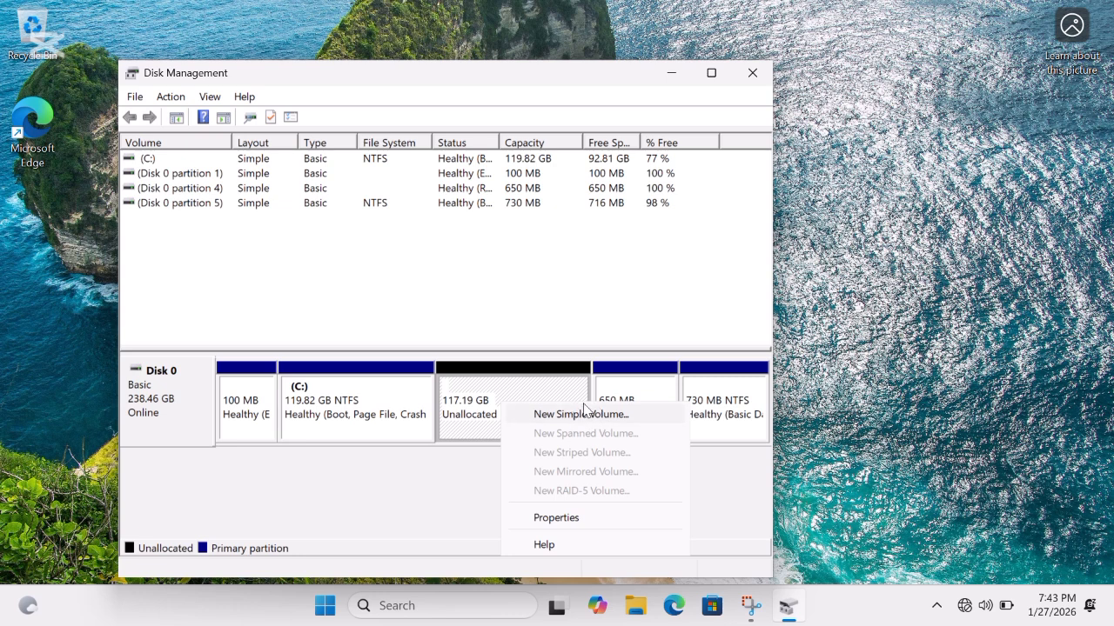
click(582, 416)
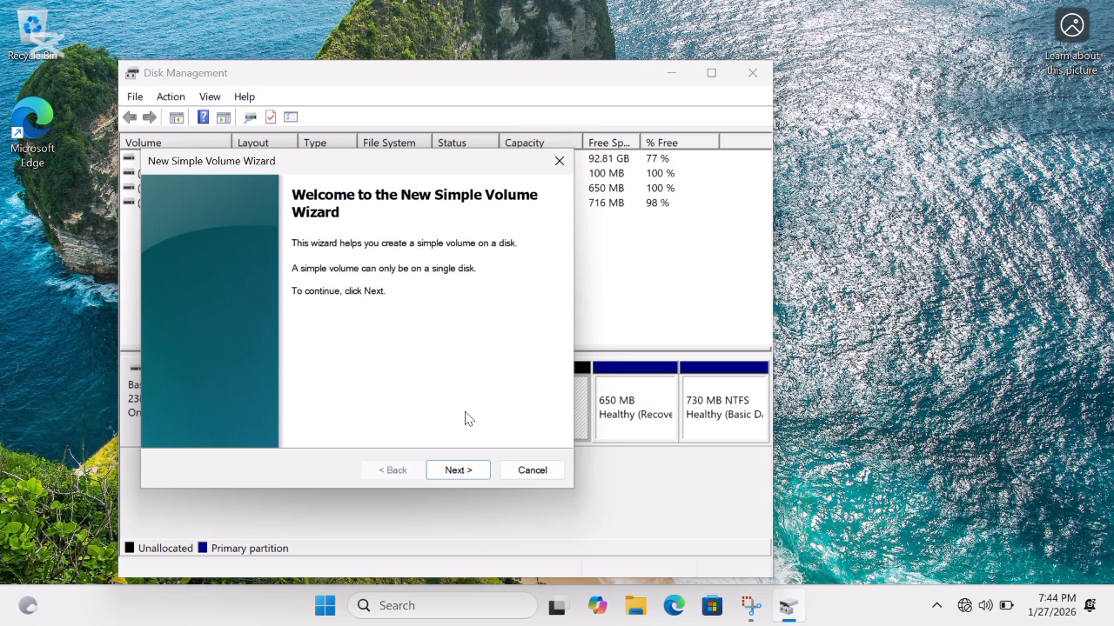
click(463, 470)
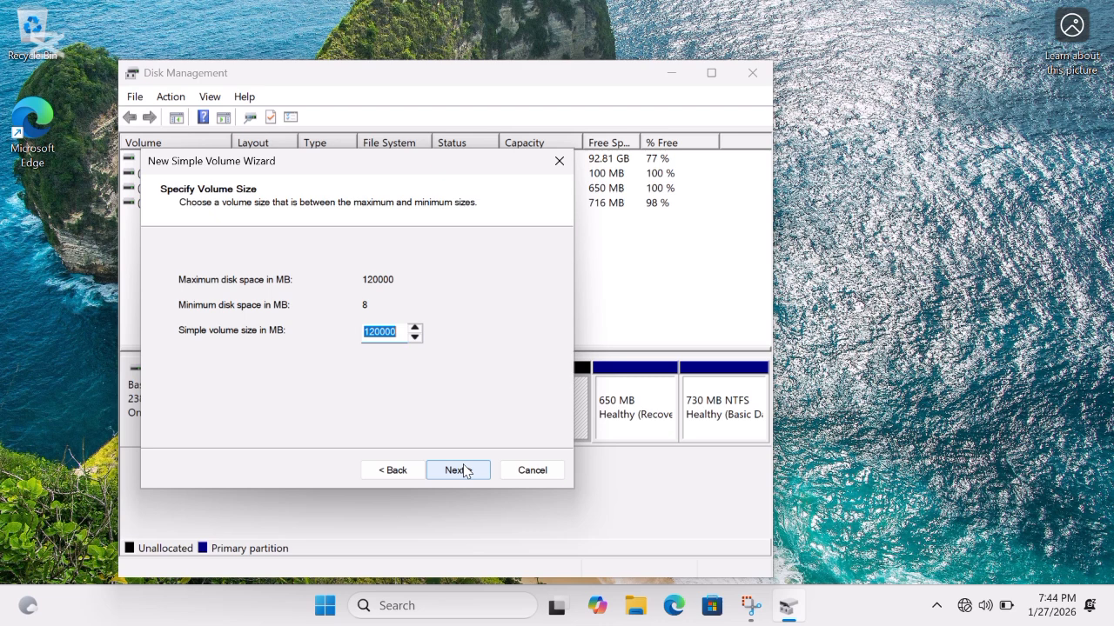
click(464, 471)
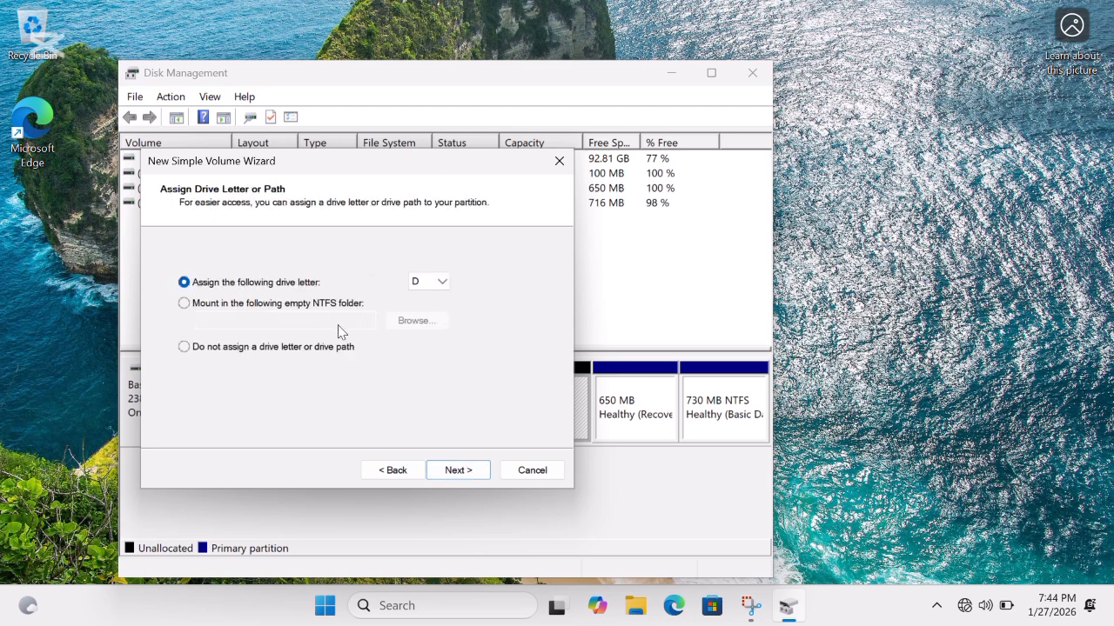
click(445, 283)
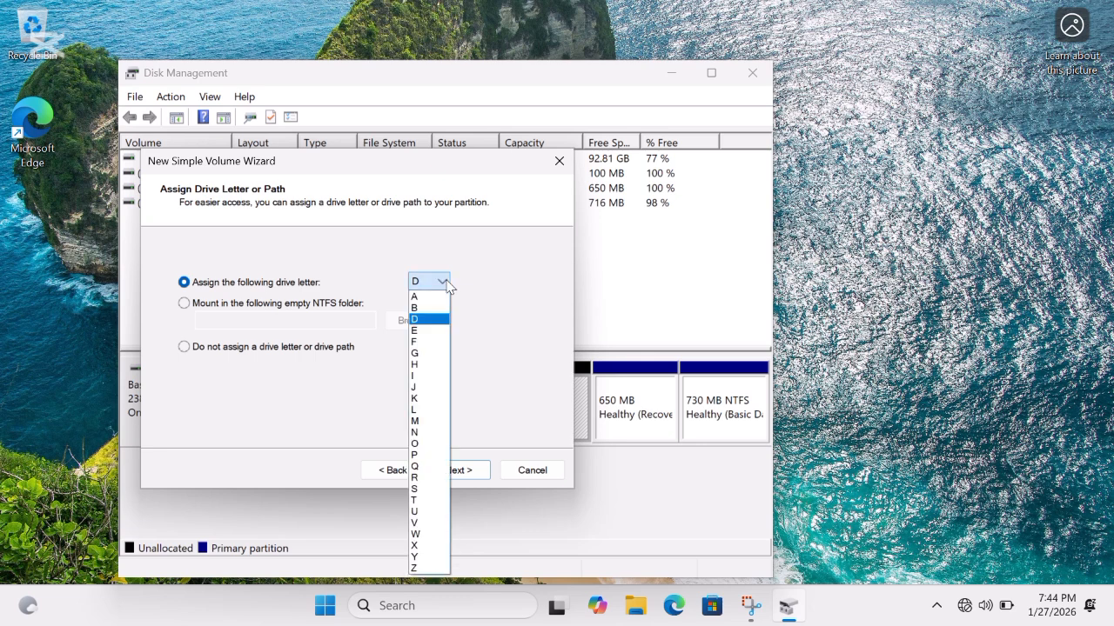
click(428, 319)
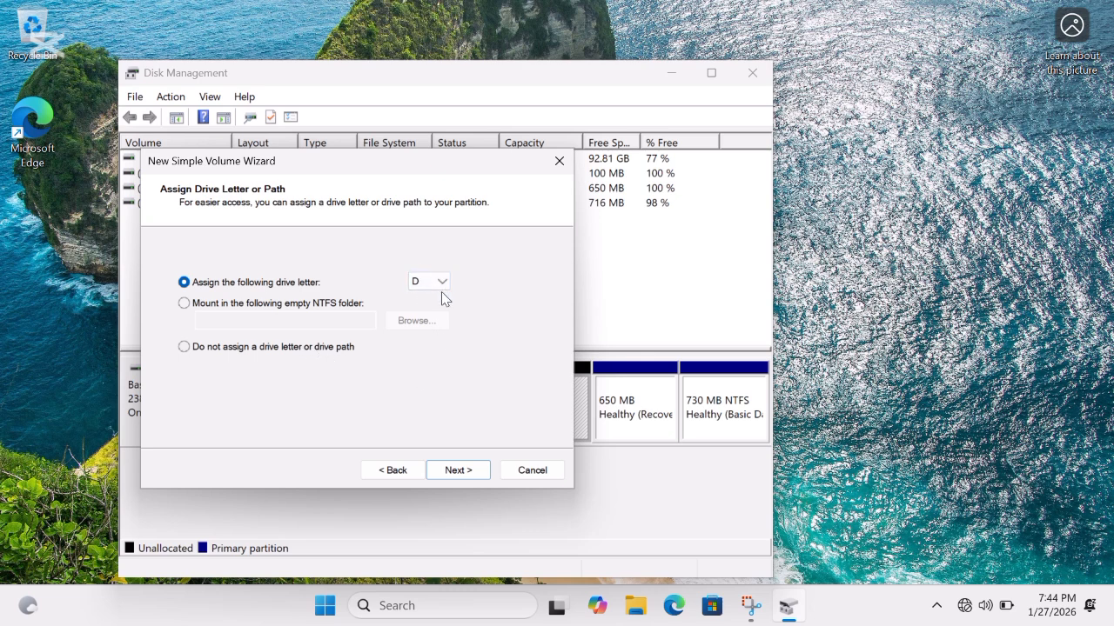
click(458, 470)
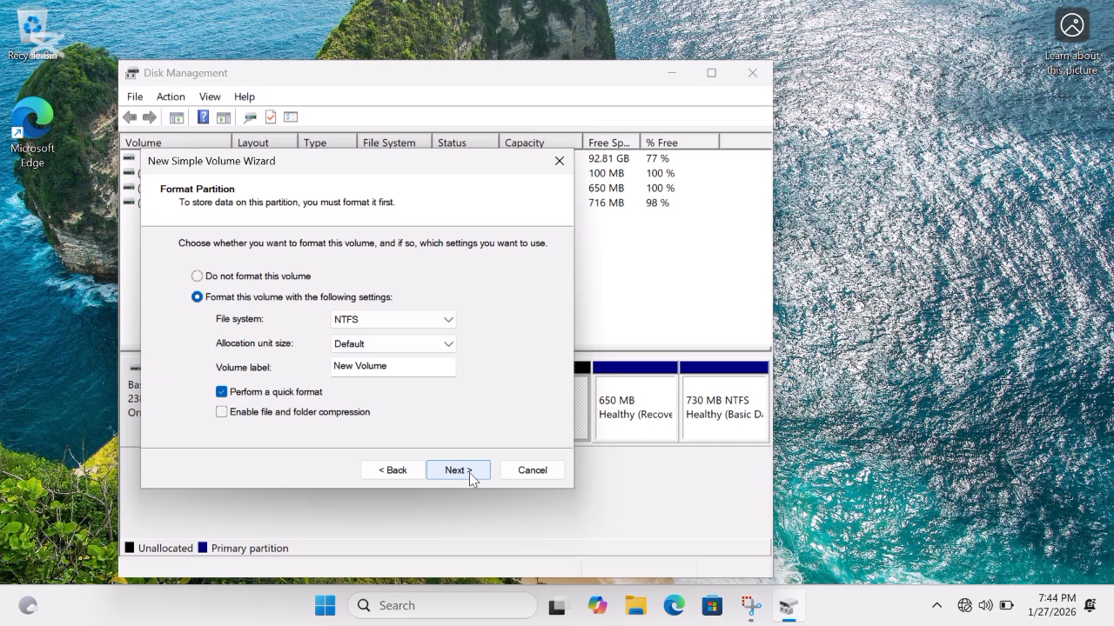
click(457, 470)
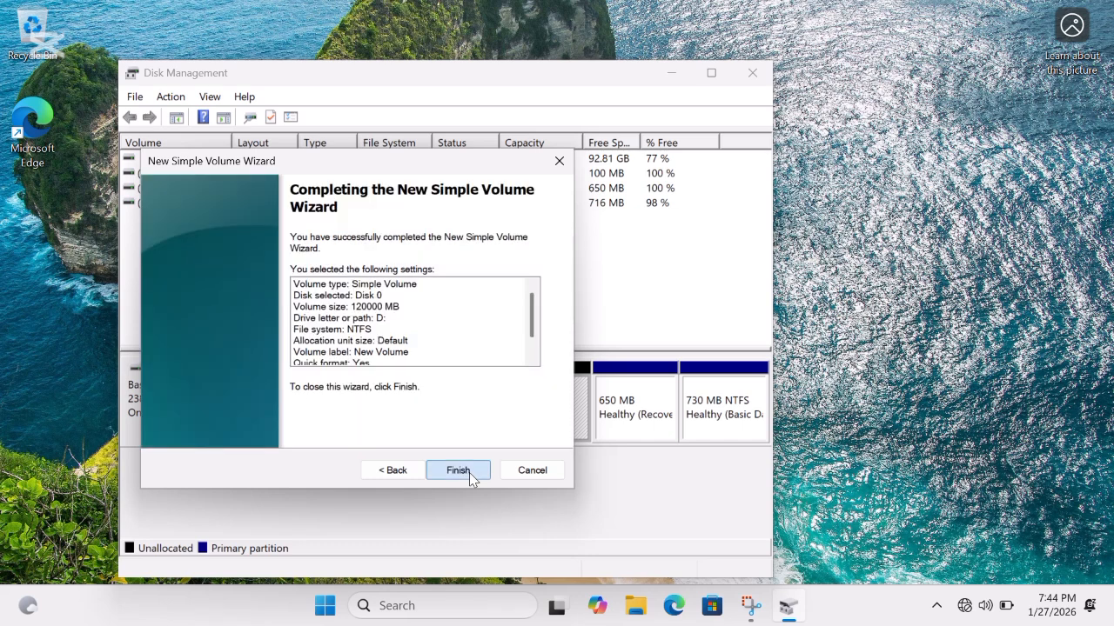
click(469, 472)
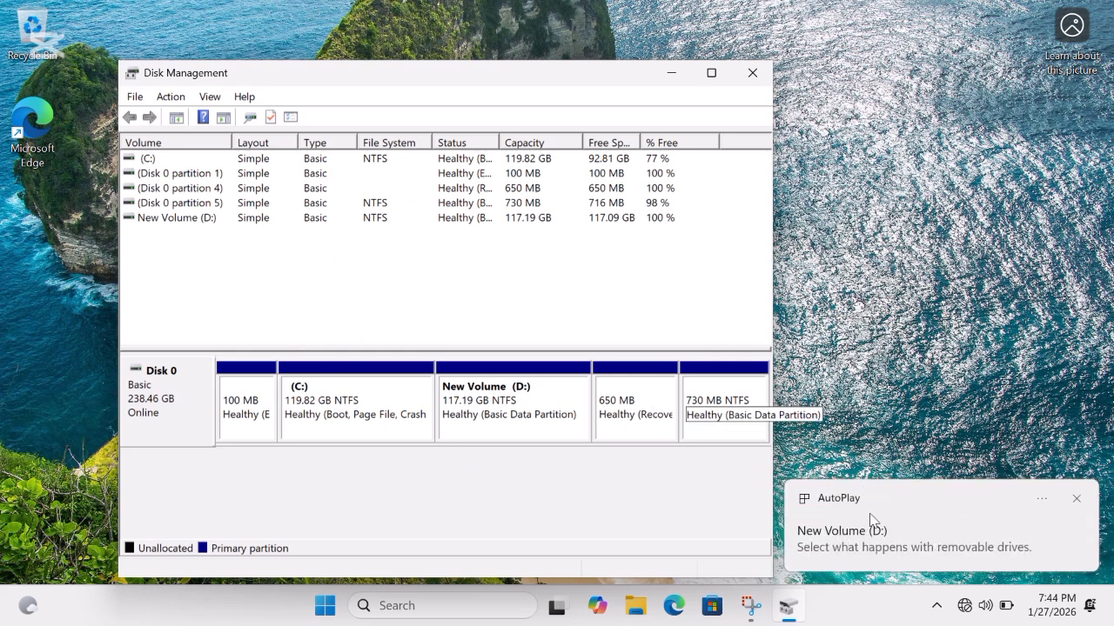
Step: Check in File Explorer which drives are listed under This PC, and close the window
click(636, 608)
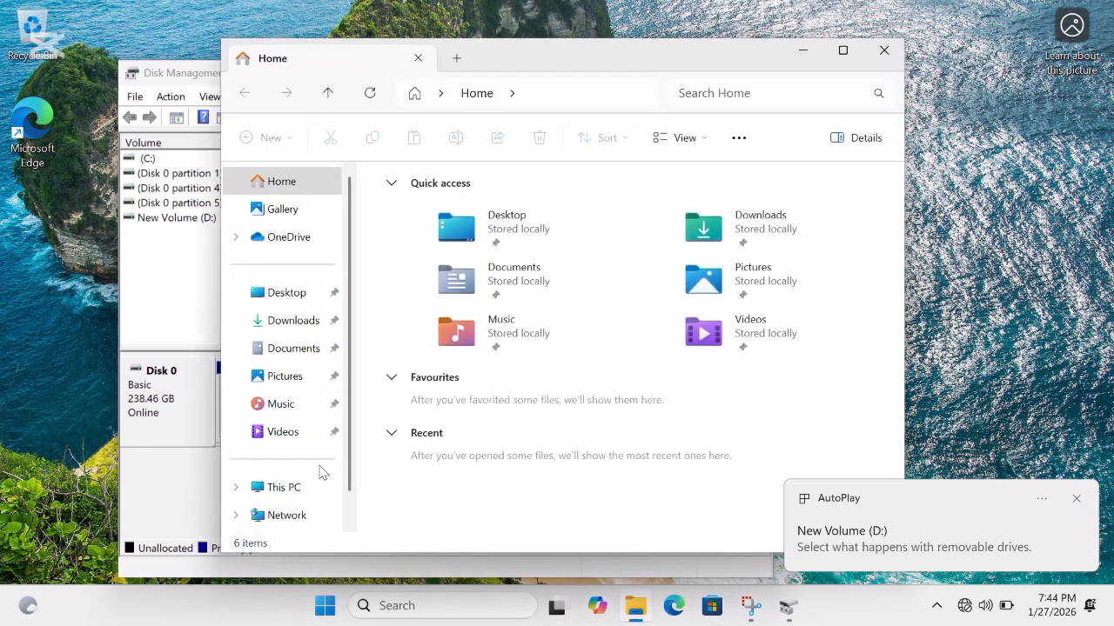
scroll(313, 466, down, 1)
click(235, 455)
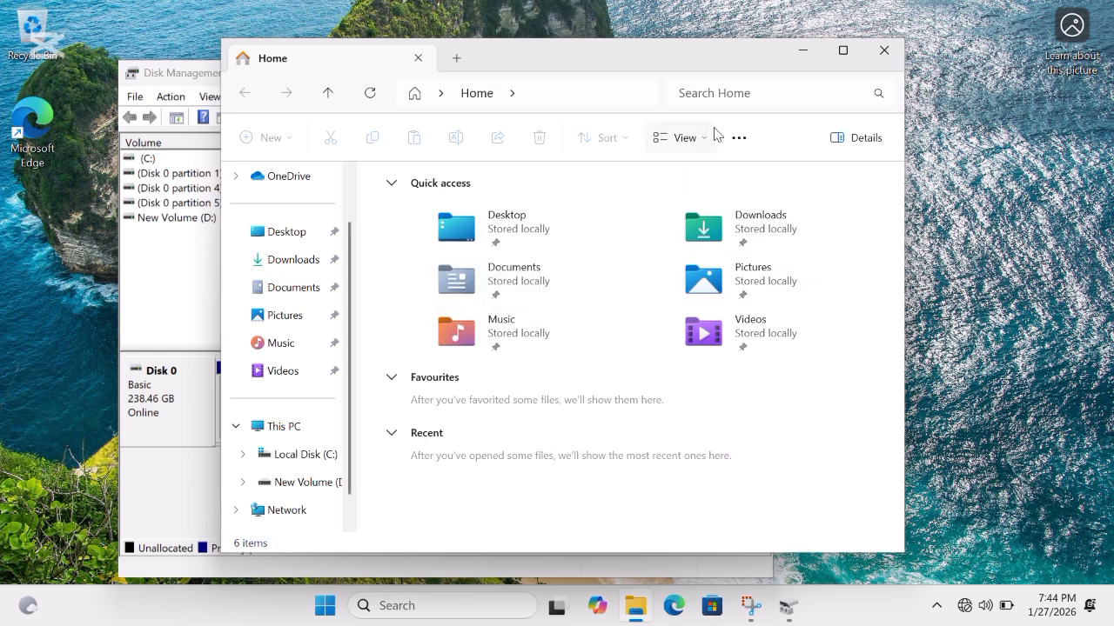
click(884, 50)
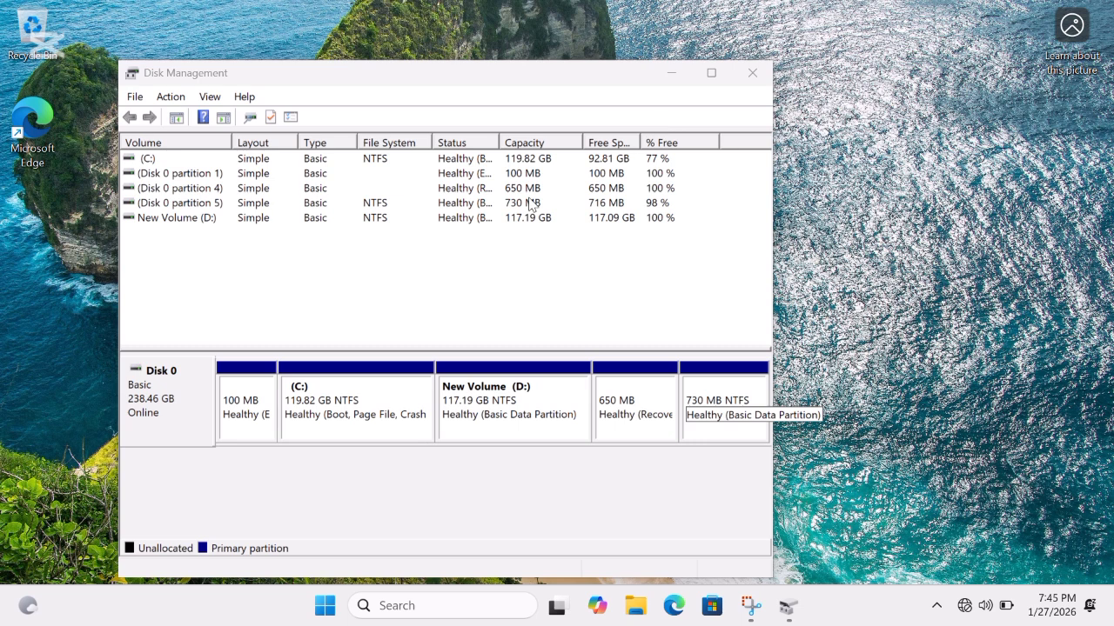
Step: Delete the New Volume (D:) partition from Disk 0, accepting that all data on it is erased
click(196, 221)
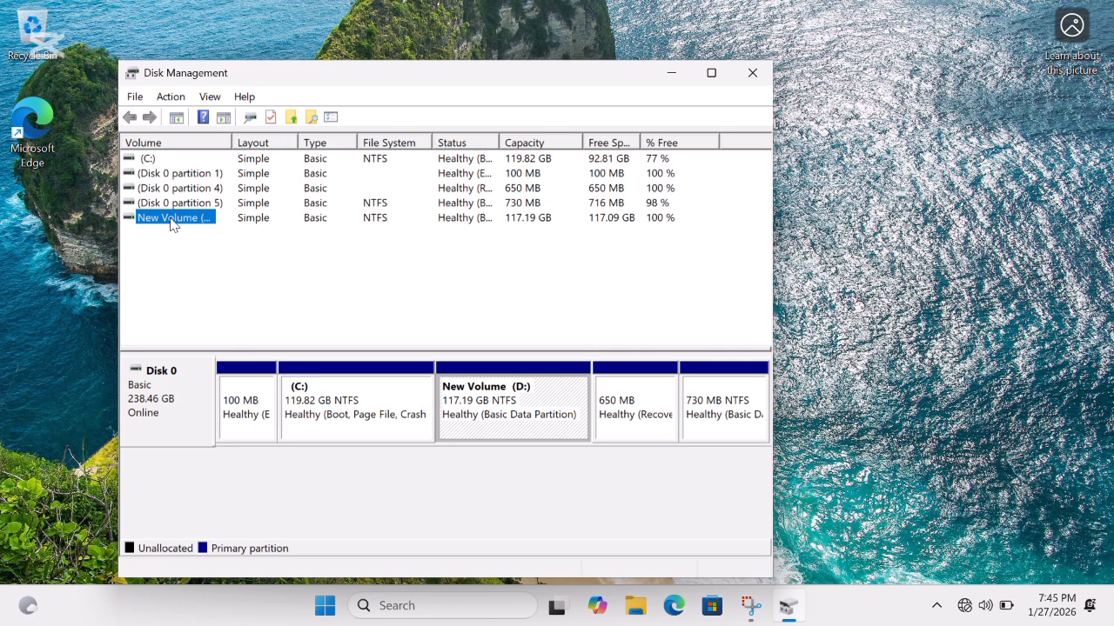
right_click(171, 223)
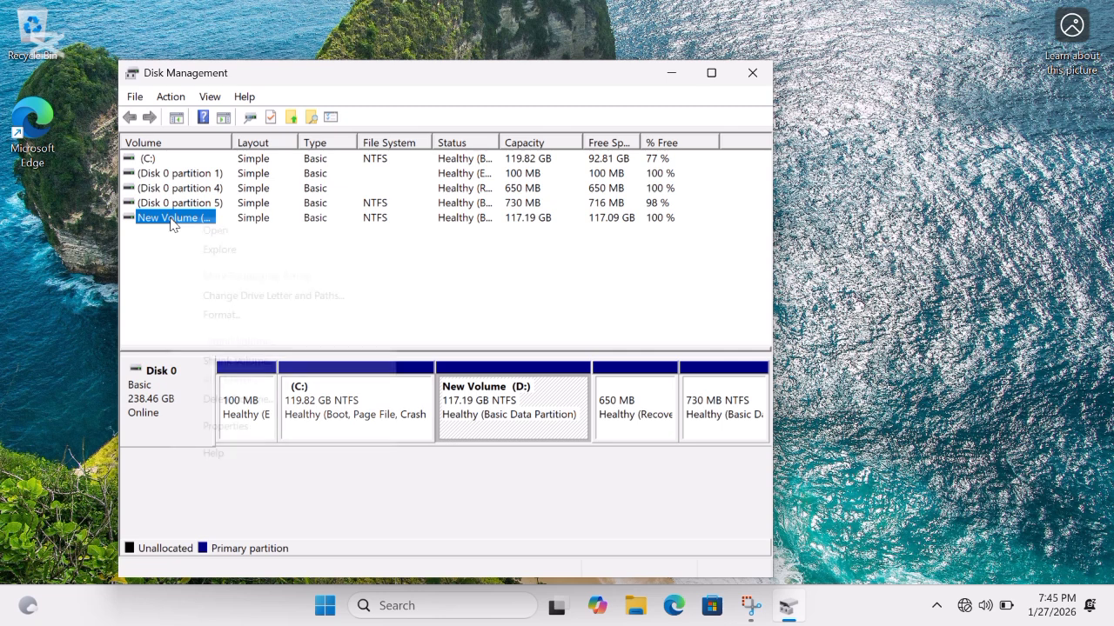
click(238, 400)
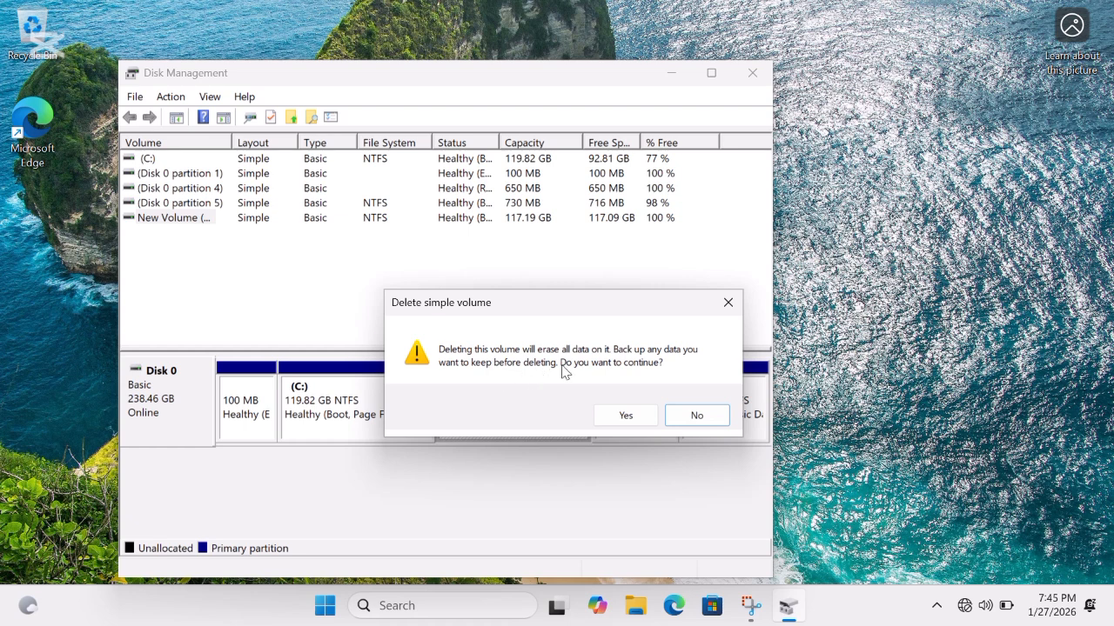
click(623, 416)
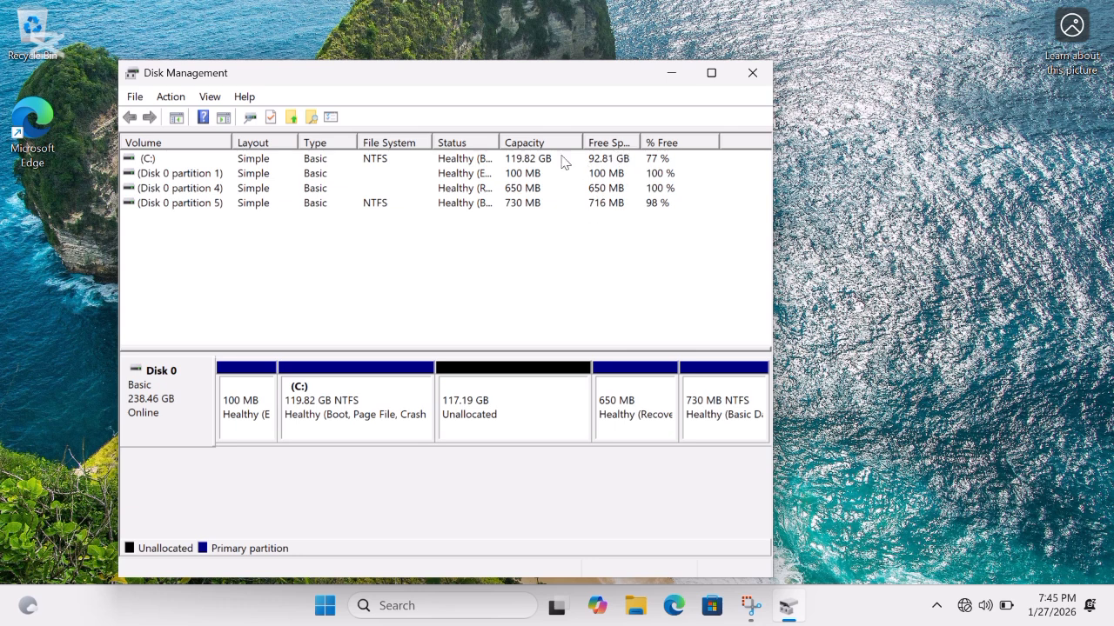
Step: Extend the C: volume with the 120000 MB of unallocated space on Disk 0, and close Disk Management
right_click(148, 160)
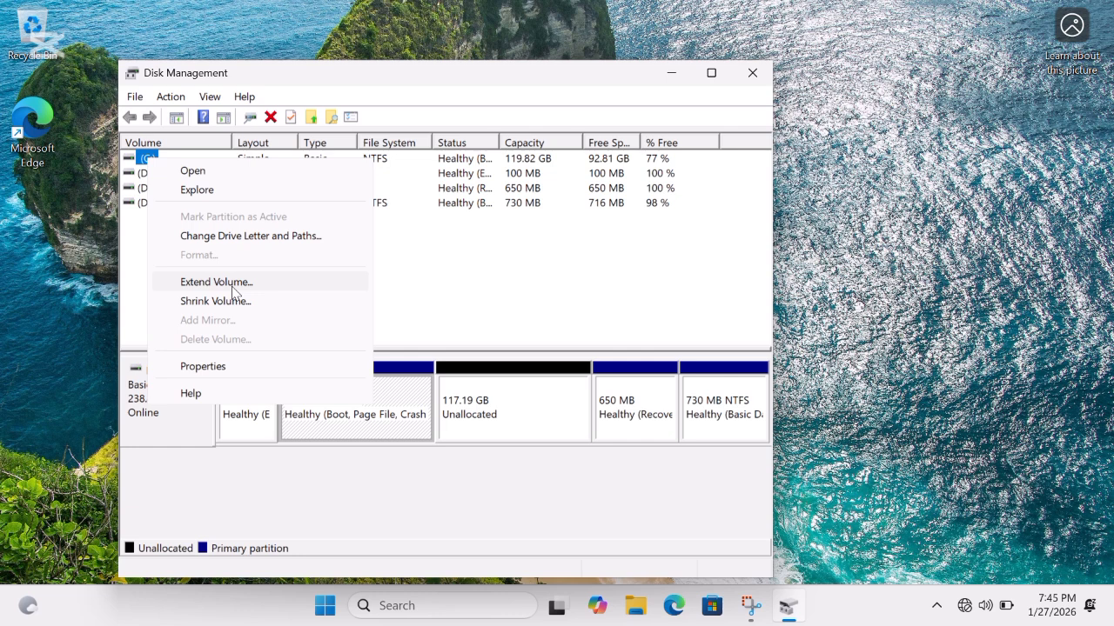
click(233, 291)
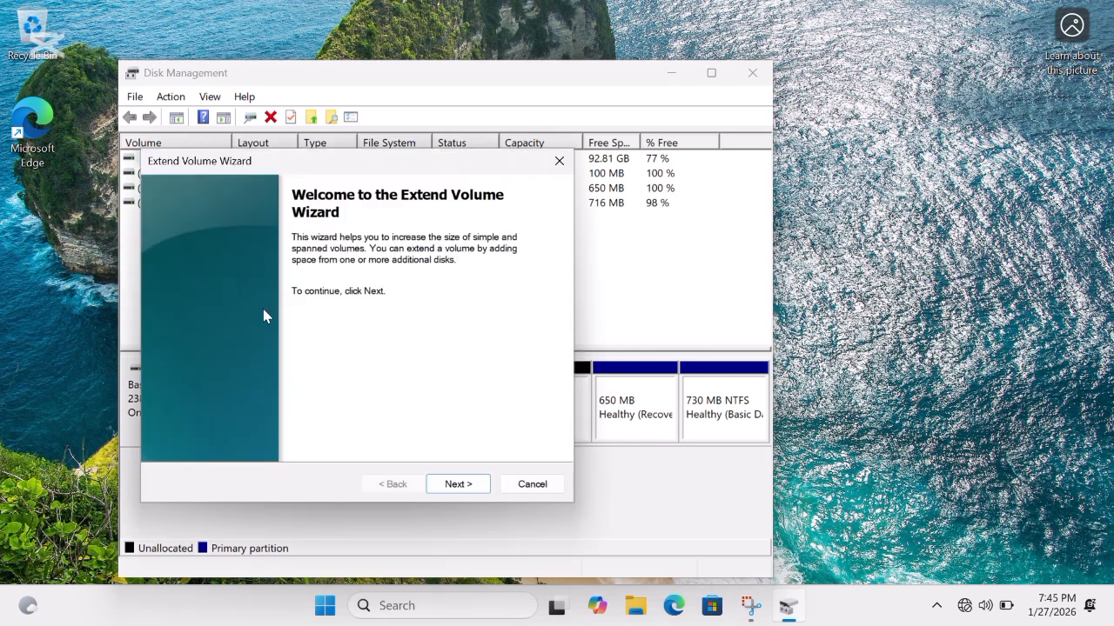
click(458, 488)
click(457, 486)
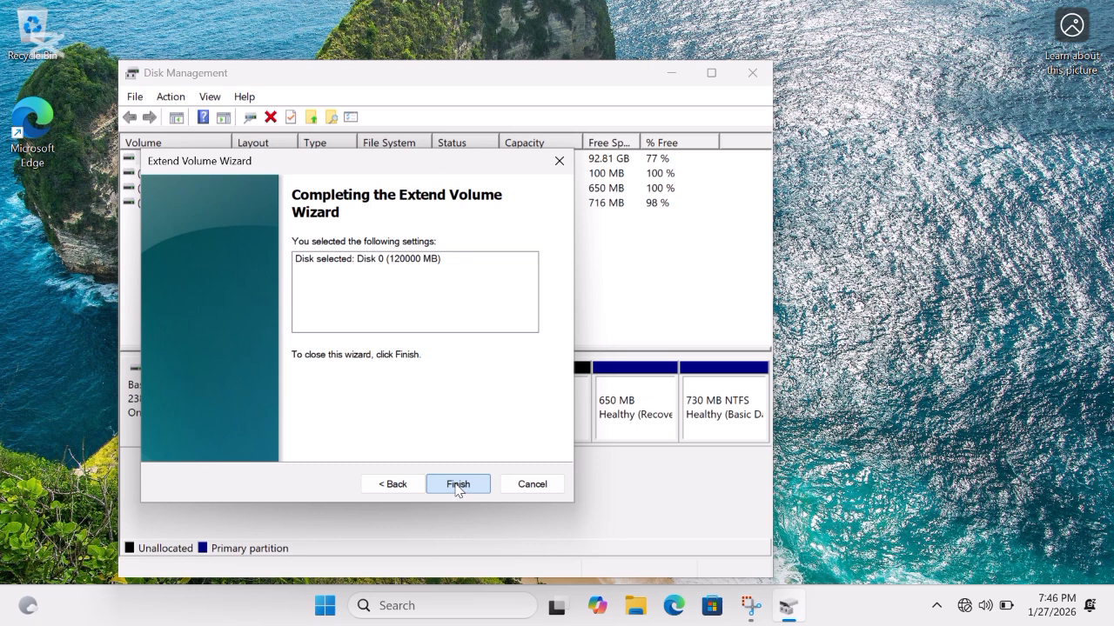
click(457, 485)
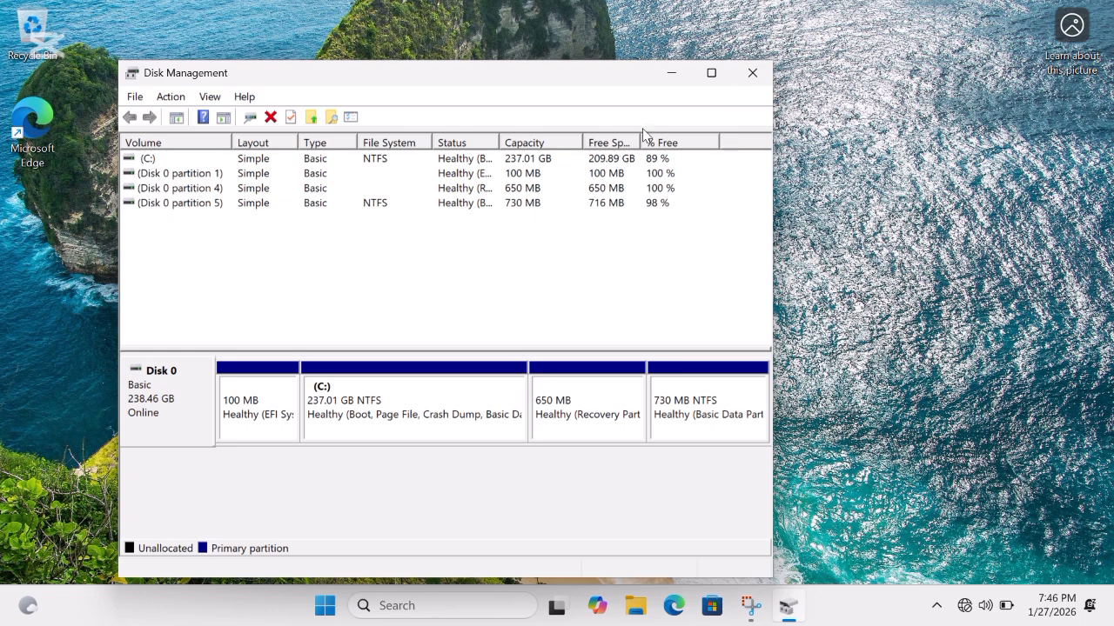
click(752, 73)
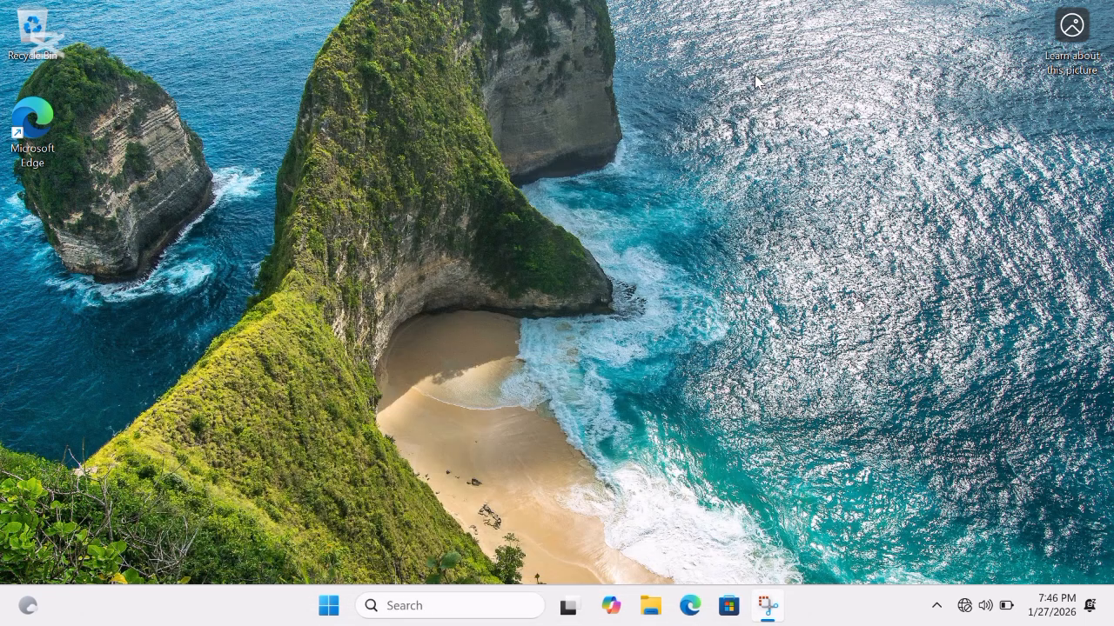